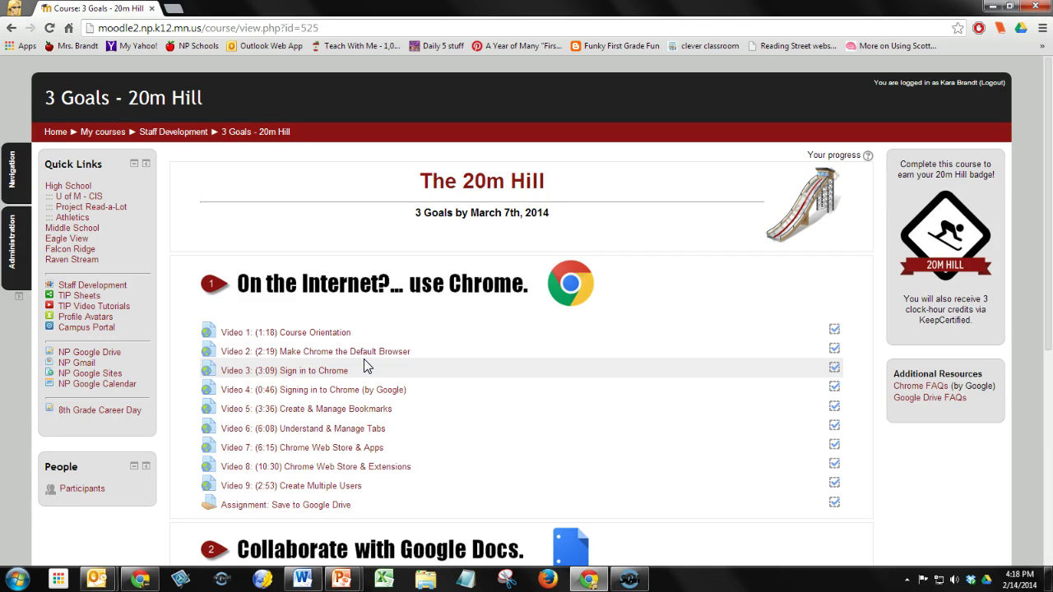
Go to Google Drive from the course page and open the spreadsheet "The Water Cycle (Responses)"
{"action": "left_click", "coordinate": [375, 346]}
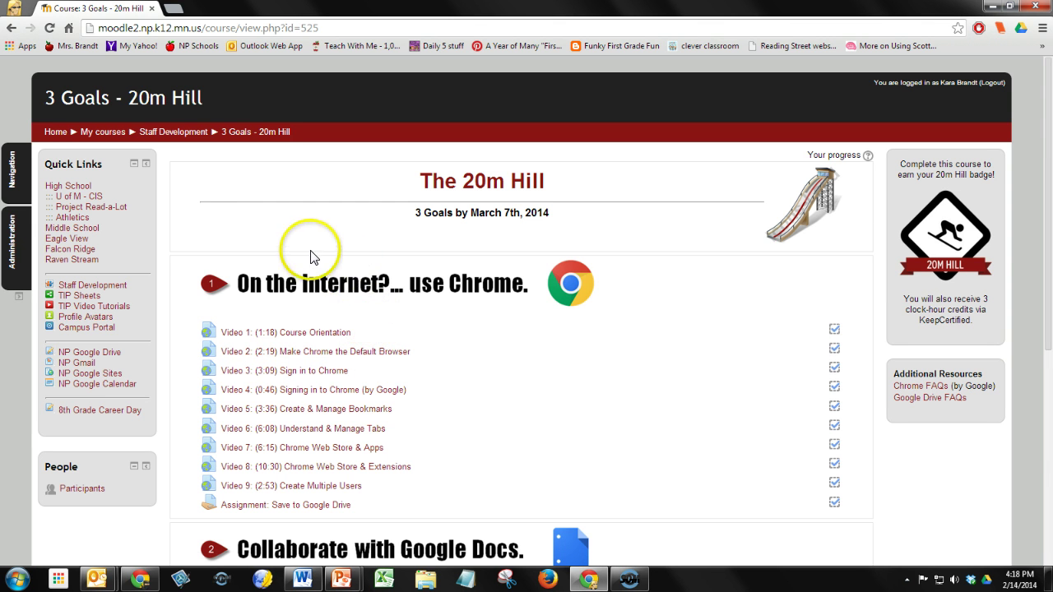
{"action": "left_click", "coordinate": [90, 354]}
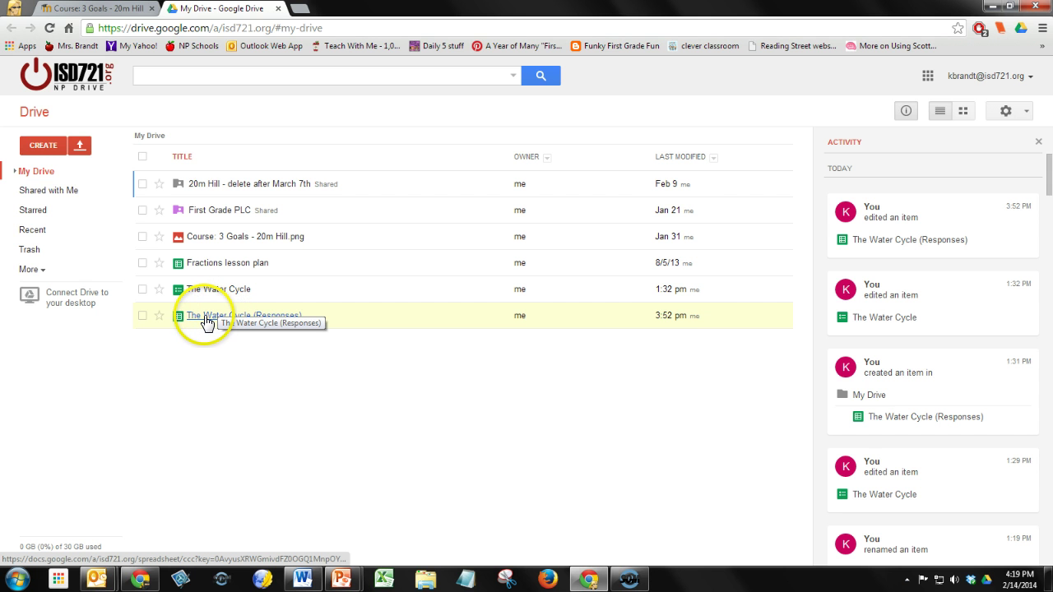
{"action": "left_click", "coordinate": [205, 317]}
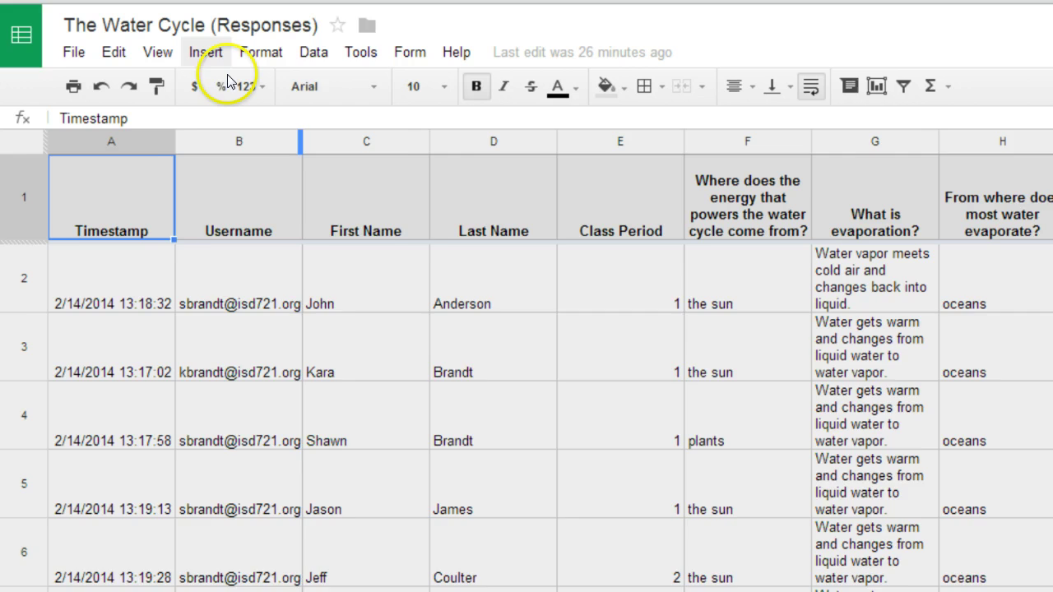
Search the Script Gallery for "flubaroo" and install the Flubaroo script in the spreadsheet
{"action": "left_click", "coordinate": [128, 86]}
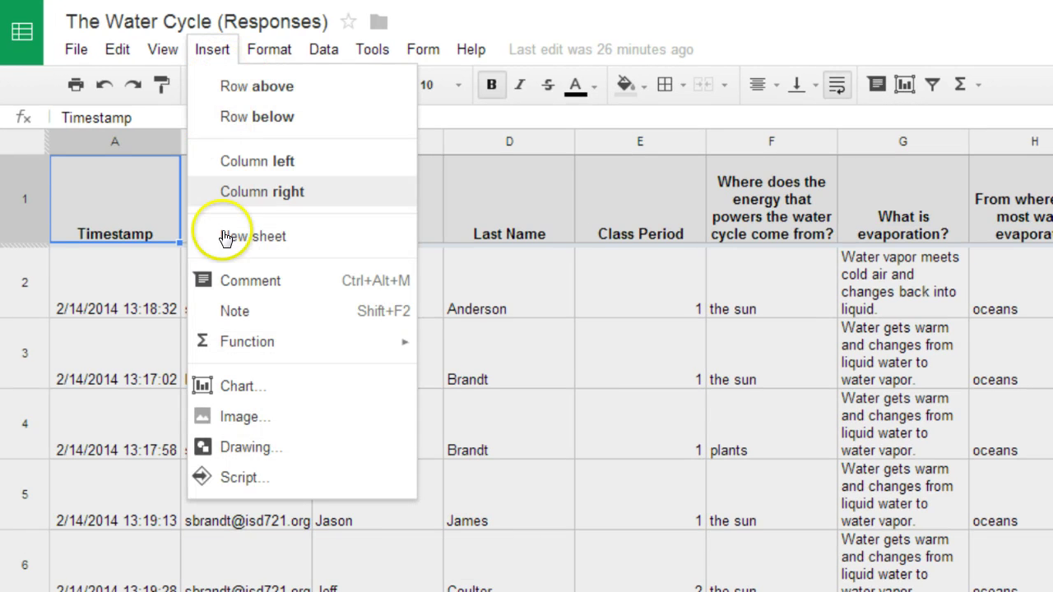
{"action": "left_click", "coordinate": [238, 480]}
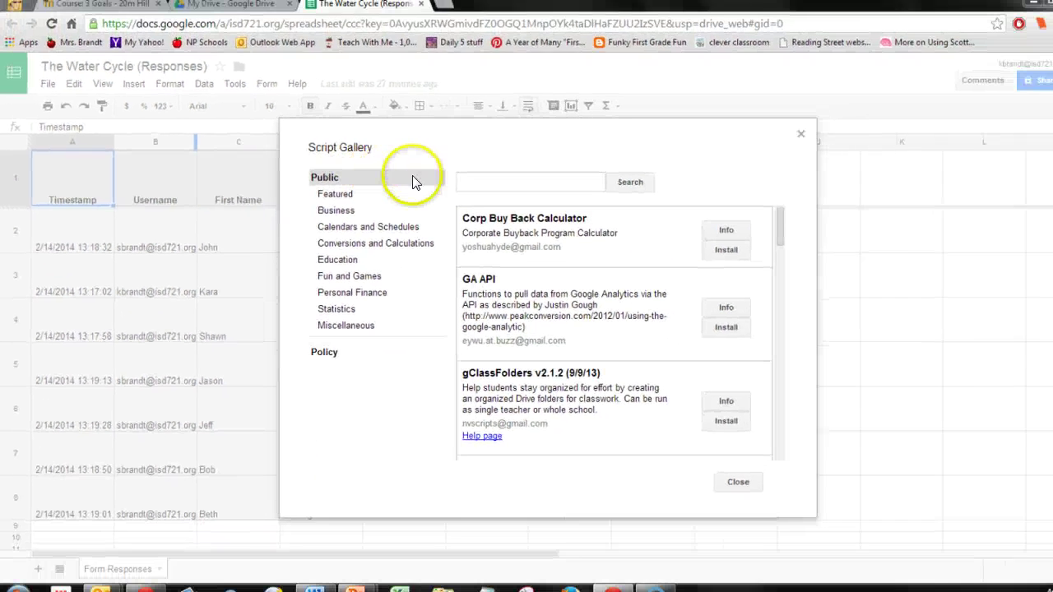
{"action": "left_click", "coordinate": [750, 205]}
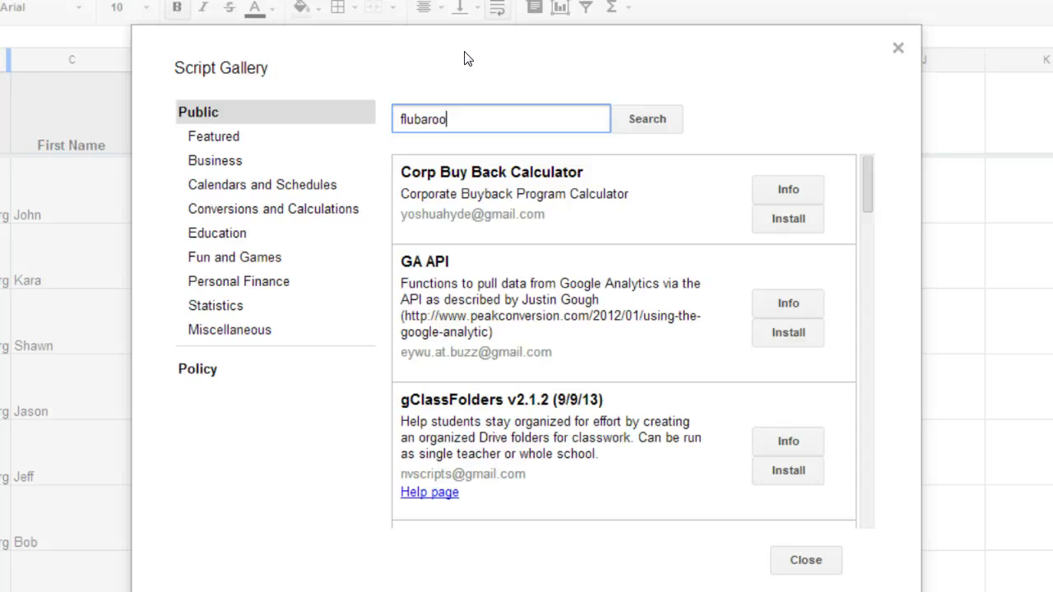
{"action": "left_click", "coordinate": [648, 124]}
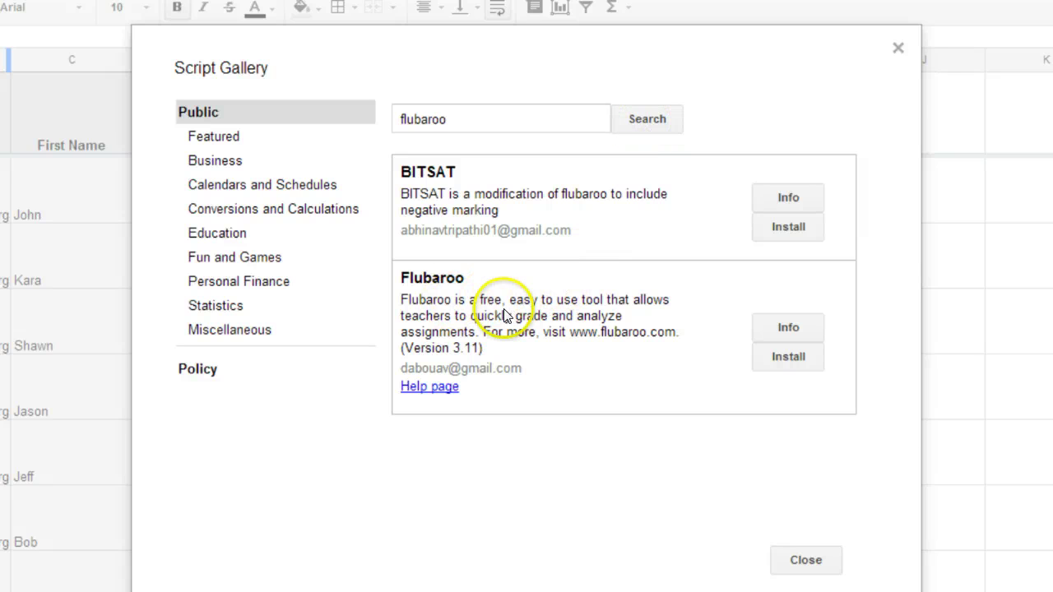
{"action": "left_click", "coordinate": [783, 360]}
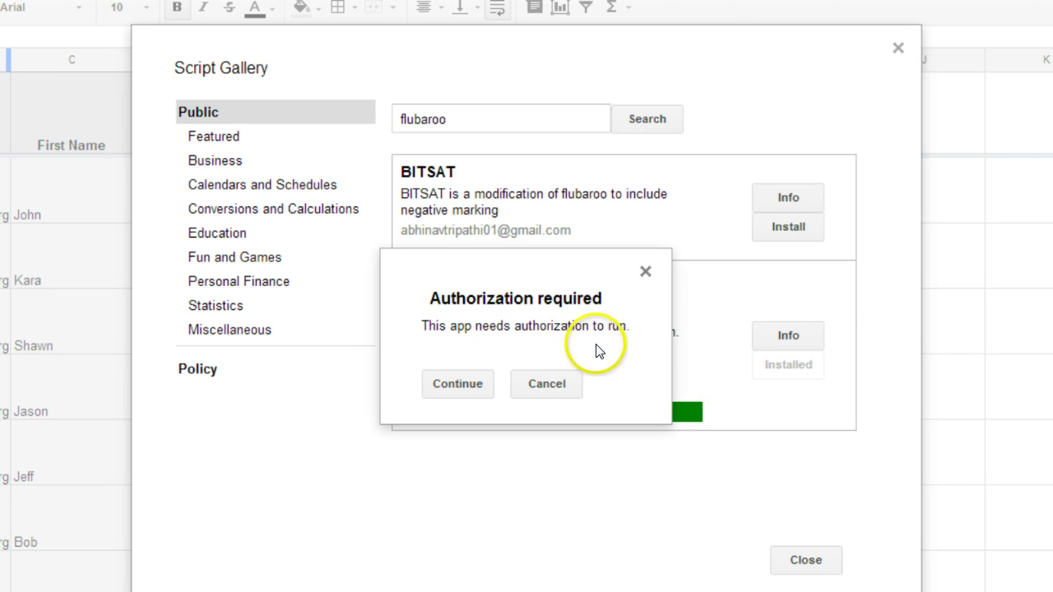
Authorize Flubaroo by accepting its requested account permissions, and close the Script Gallery
{"action": "left_click", "coordinate": [457, 385]}
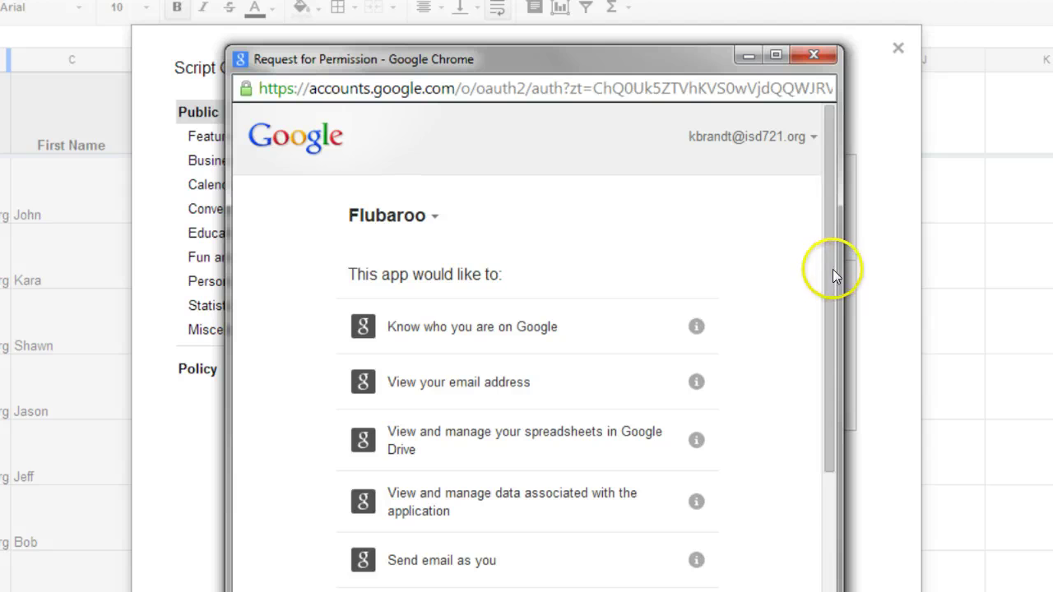
{"action": "left_click_drag", "start_coordinate": [832, 269], "coordinate": [811, 469]}
{"action": "left_click", "coordinate": [670, 559]}
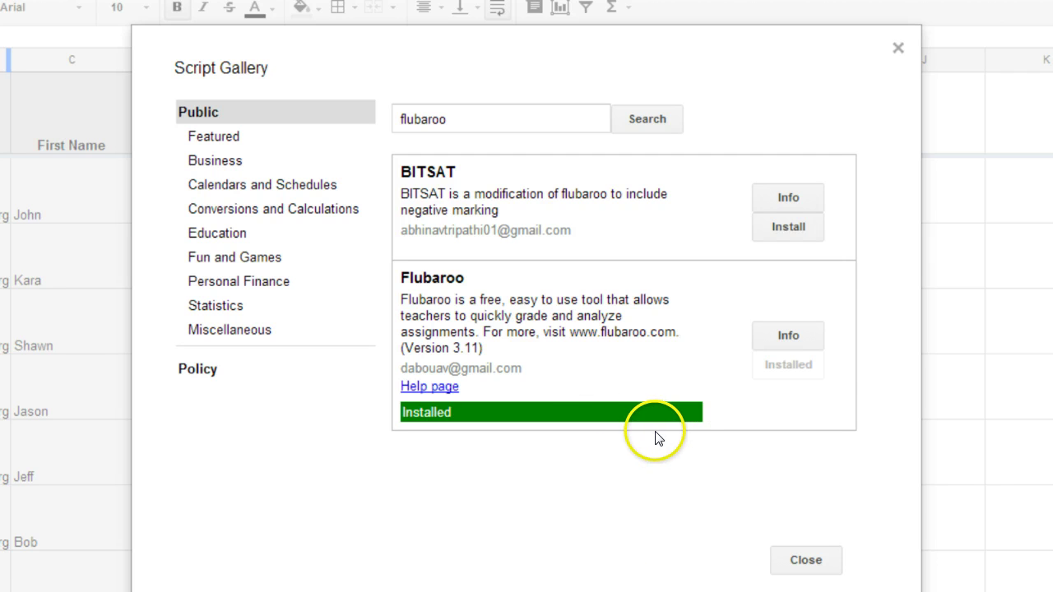
{"action": "left_click", "coordinate": [805, 560]}
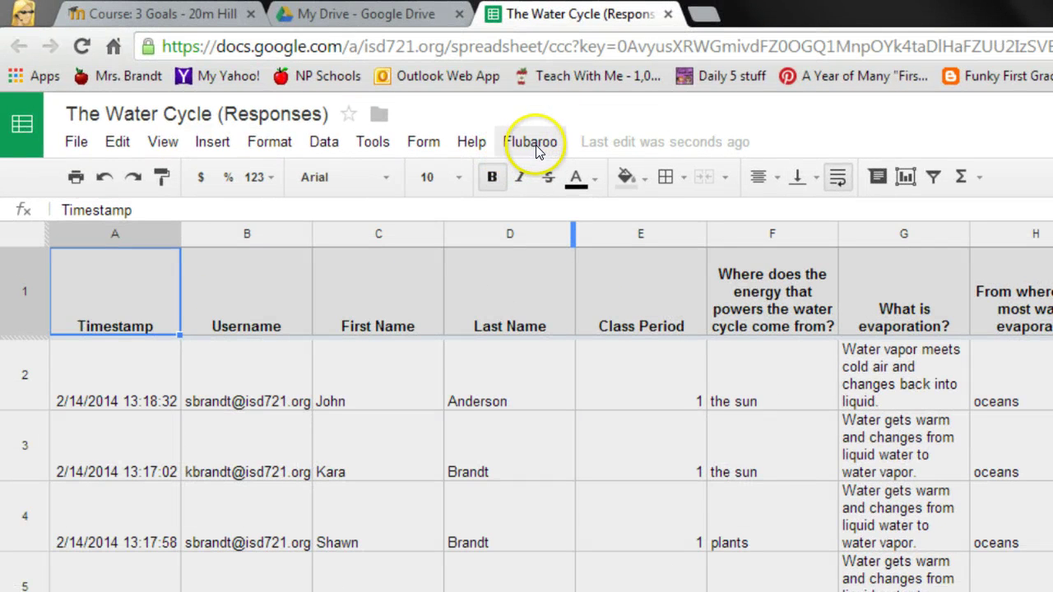
Start grading the assignment with Flubaroo, keeping the four identity fields as Identifies Student and 1 Point for each of the four questions
{"action": "left_click", "coordinate": [537, 150]}
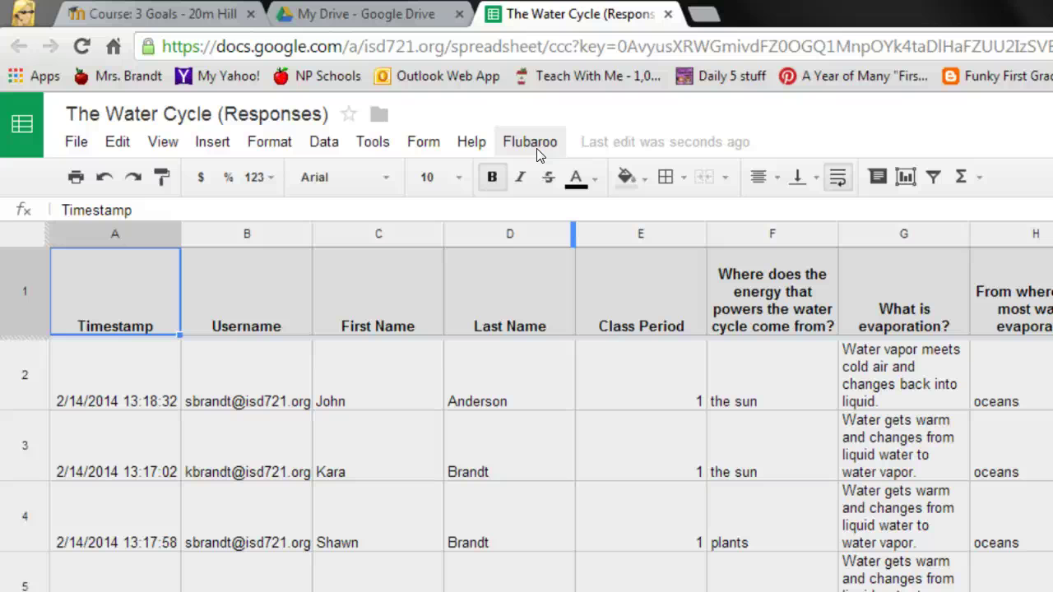
{"action": "left_click", "coordinate": [532, 150]}
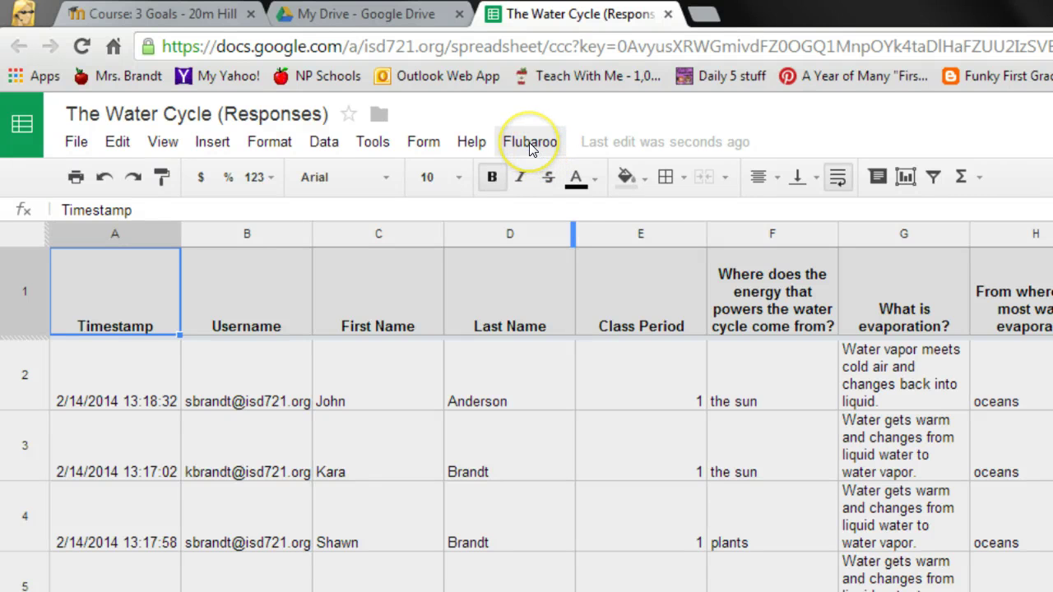
{"action": "left_click", "coordinate": [532, 148]}
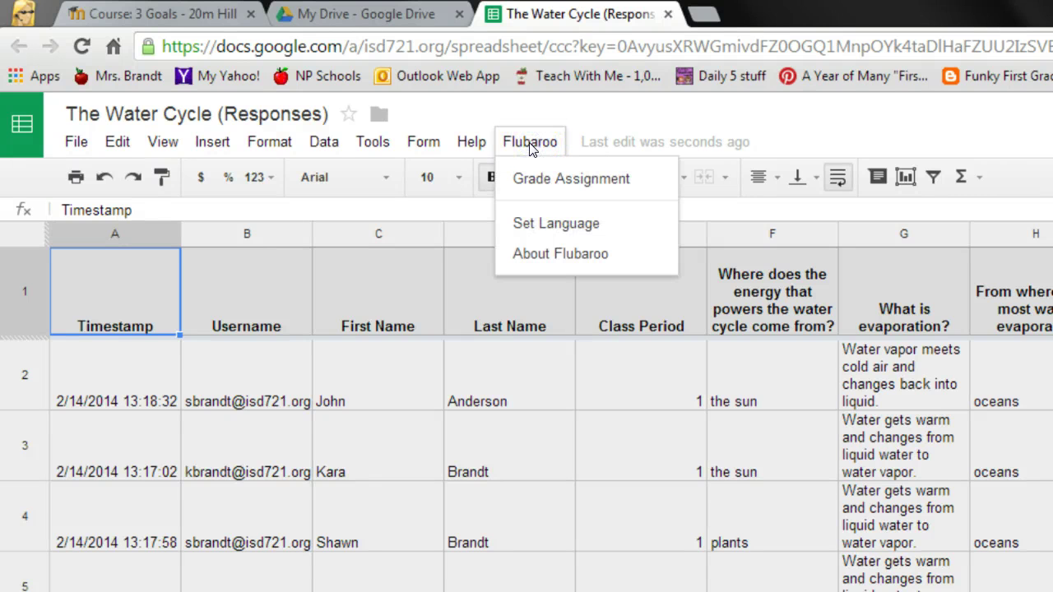
{"action": "left_click", "coordinate": [533, 183]}
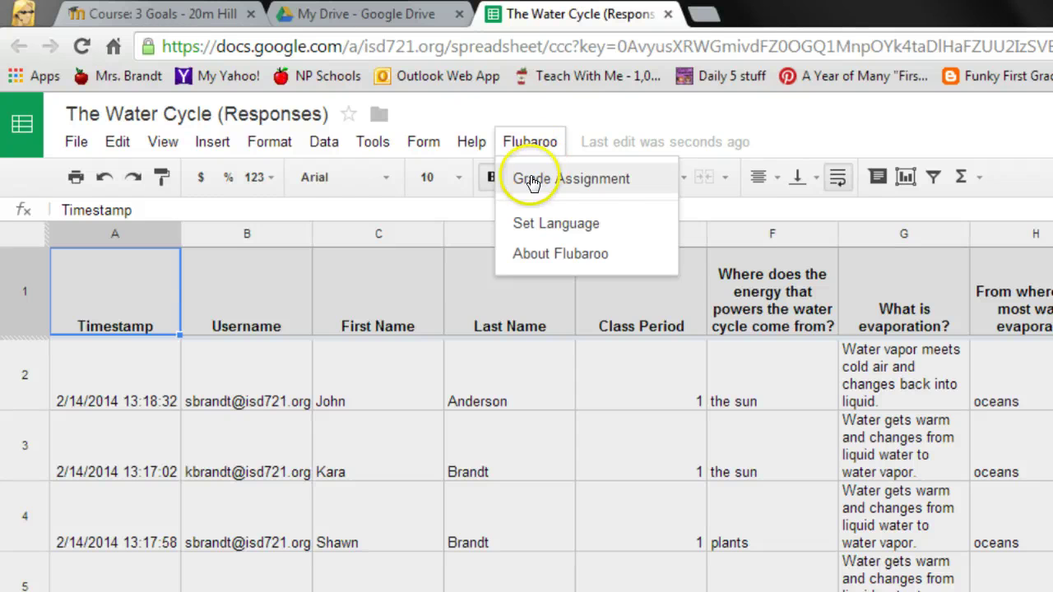
{"action": "left_click", "coordinate": [583, 183]}
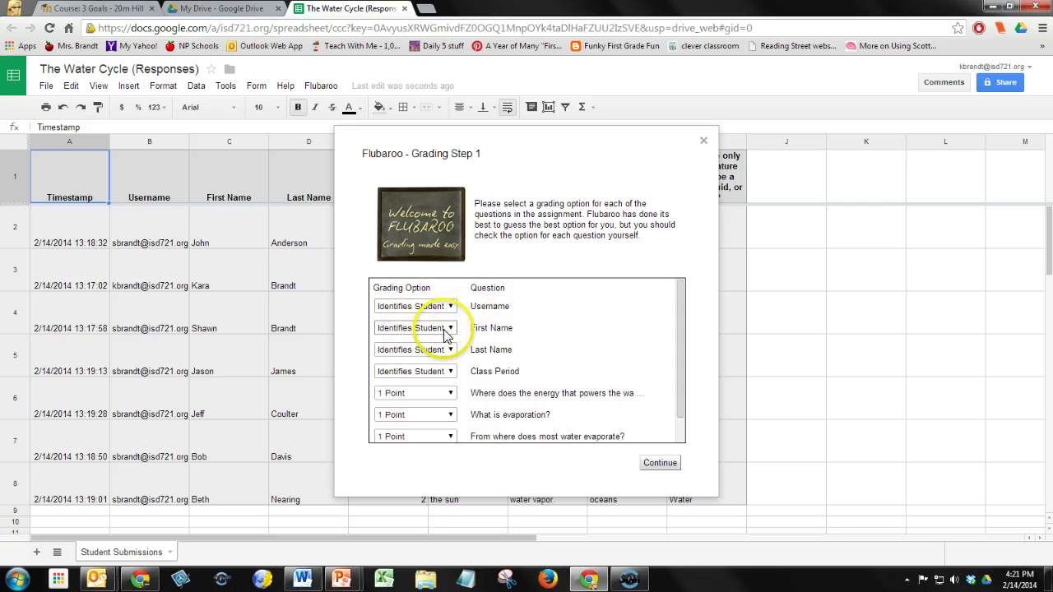
{"action": "left_click_drag", "start_coordinate": [675, 347], "coordinate": [670, 381]}
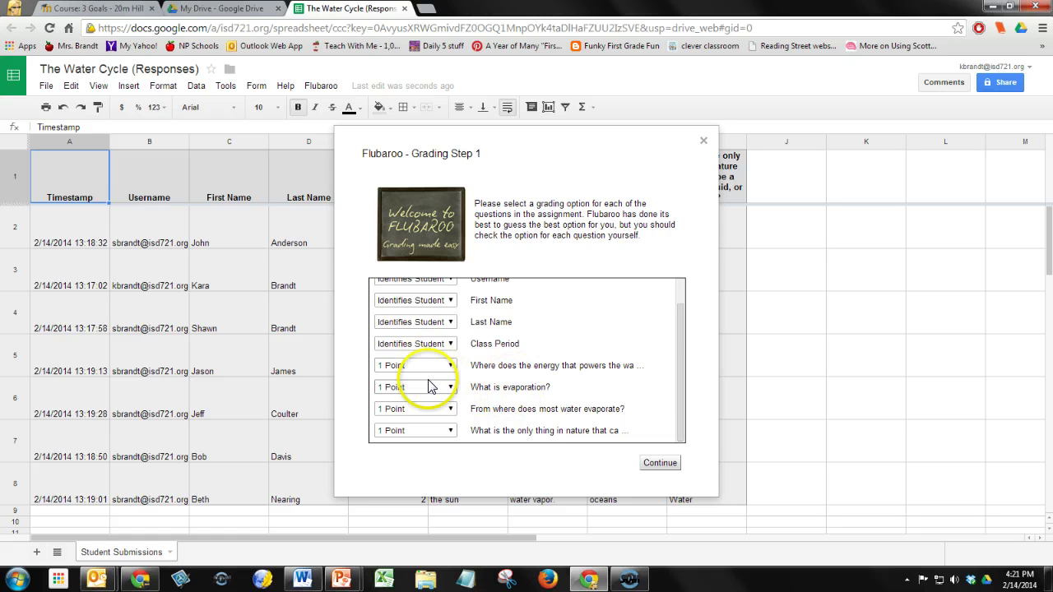
{"action": "left_click", "coordinate": [449, 432]}
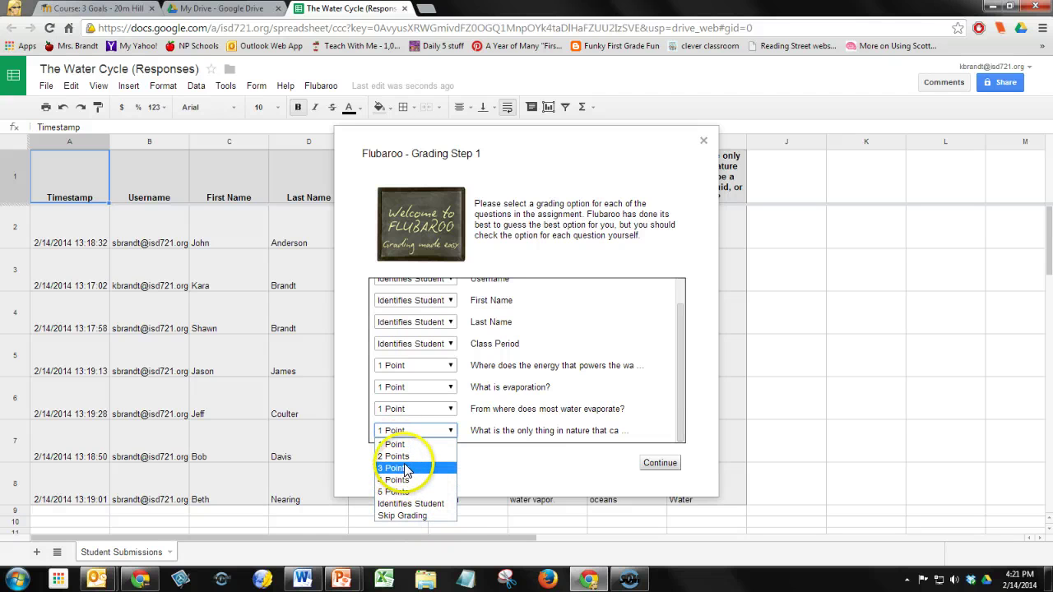
{"action": "left_click", "coordinate": [506, 466]}
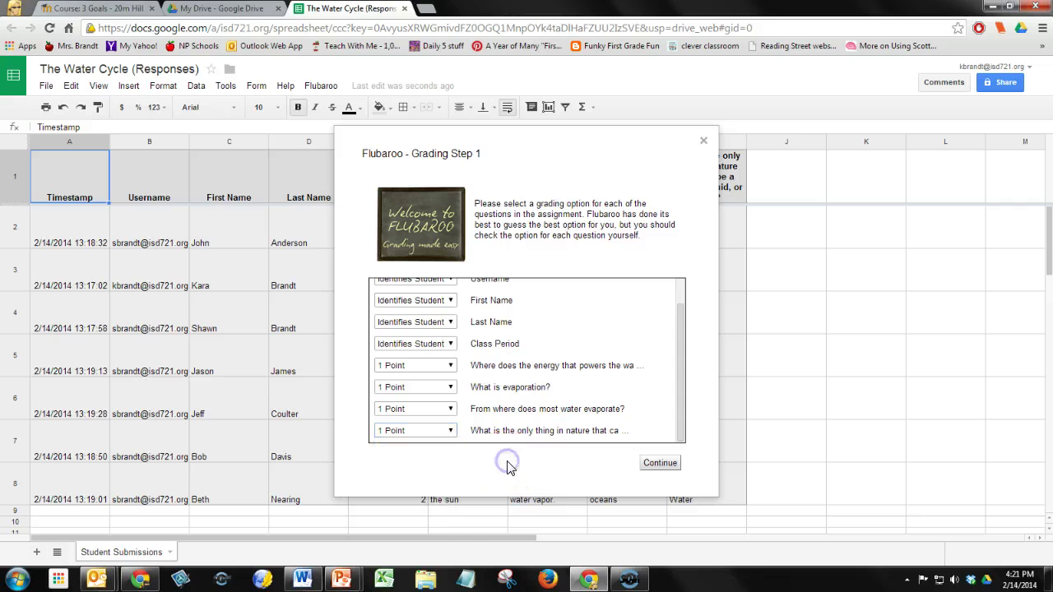
{"action": "left_click", "coordinate": [660, 463]}
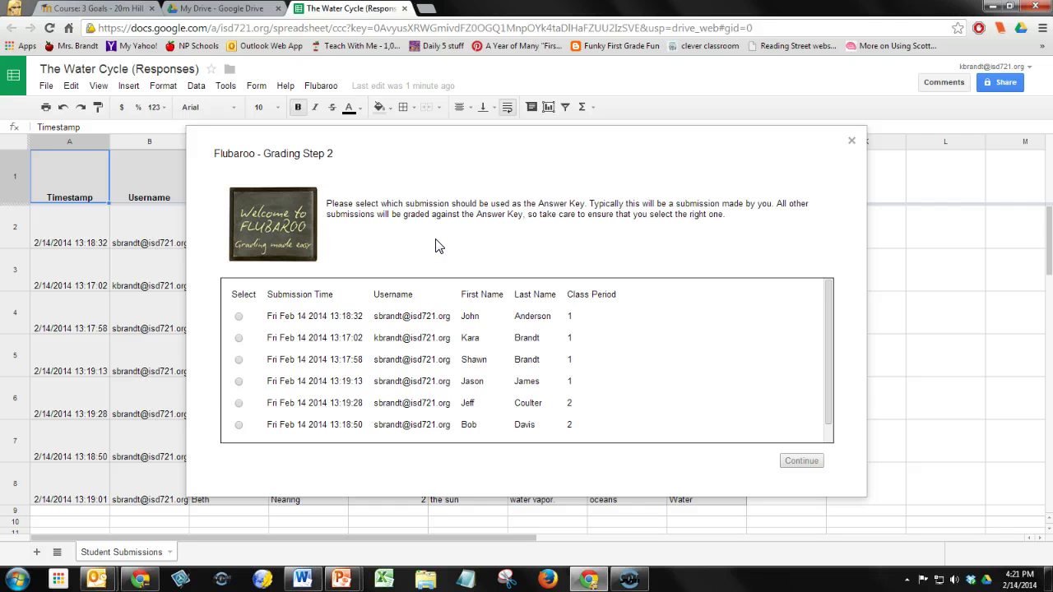
Grade the assignment using the teacher's submission from 13:17:02 as the answer key, and view the grades
{"action": "left_click", "coordinate": [239, 340]}
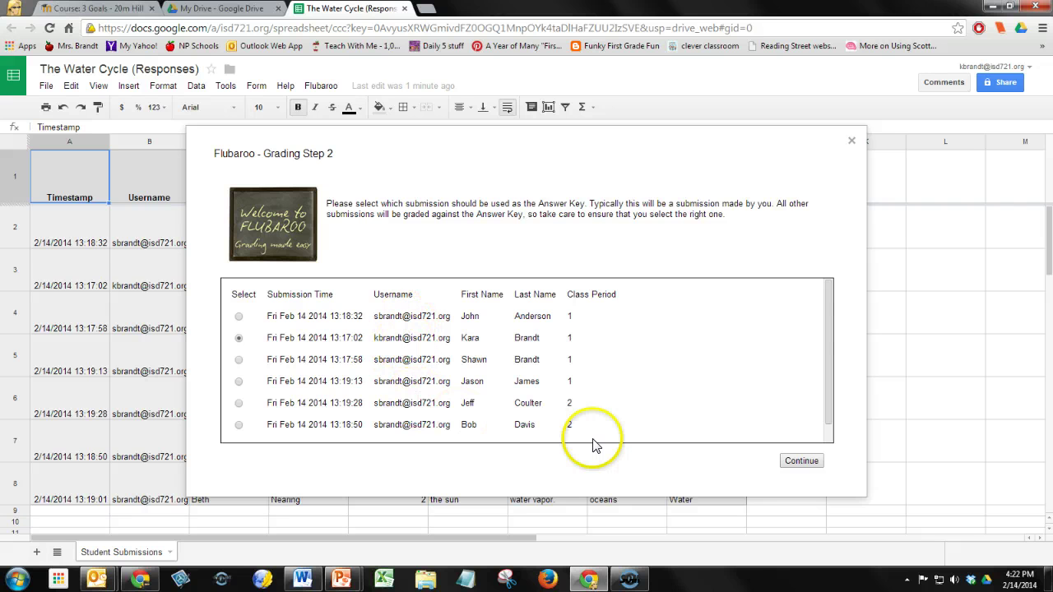
{"action": "left_click", "coordinate": [798, 462]}
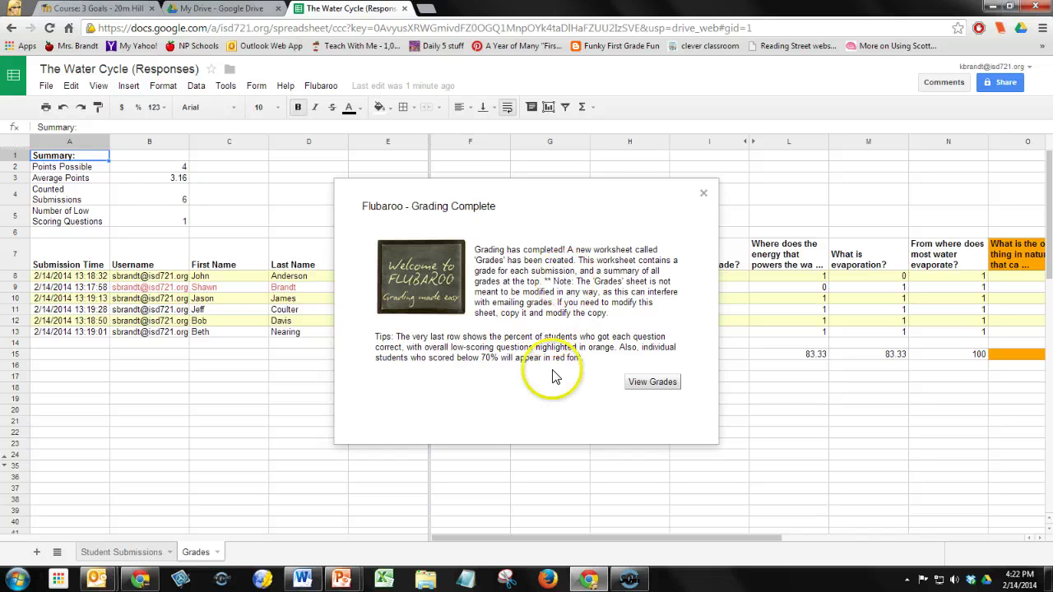
{"action": "left_click", "coordinate": [666, 387]}
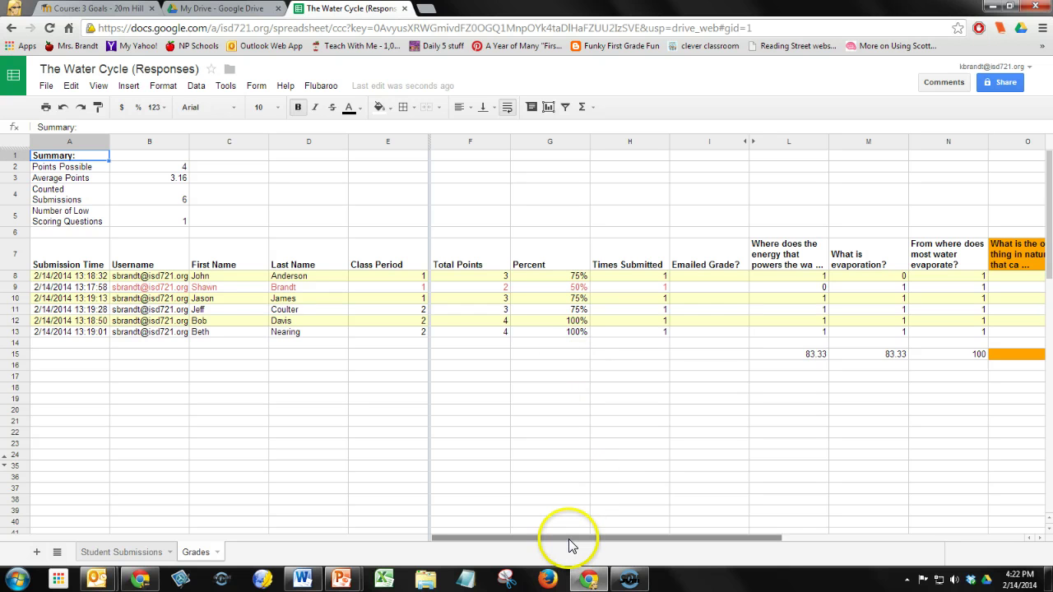
Examine the percentage of students who answered each question correctly in row 15 of the Grades sheet
{"action": "left_click_drag", "start_coordinate": [557, 537], "coordinate": [670, 540]}
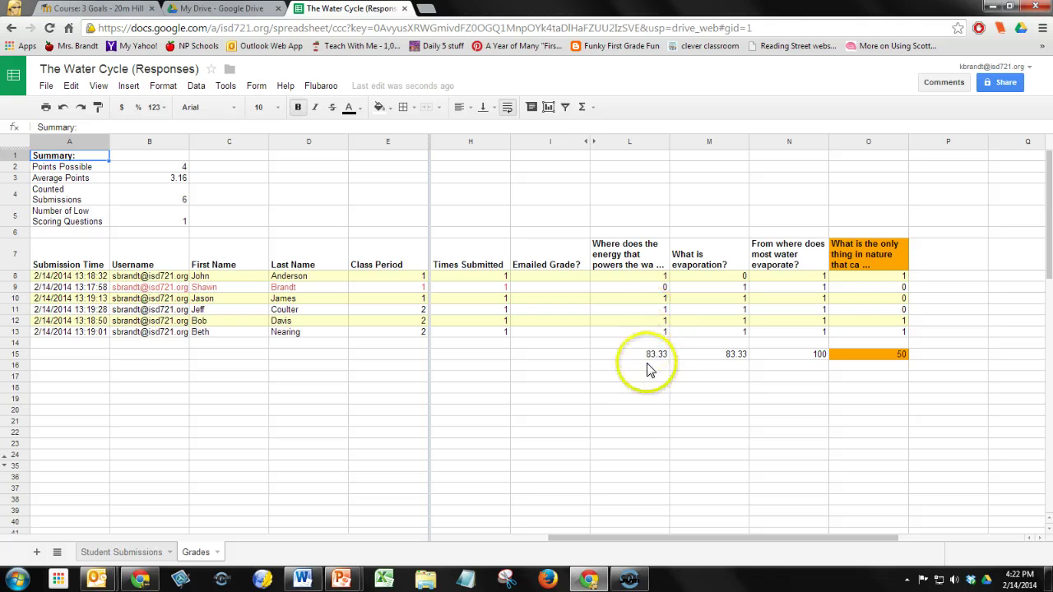
{"action": "left_click", "coordinate": [633, 356]}
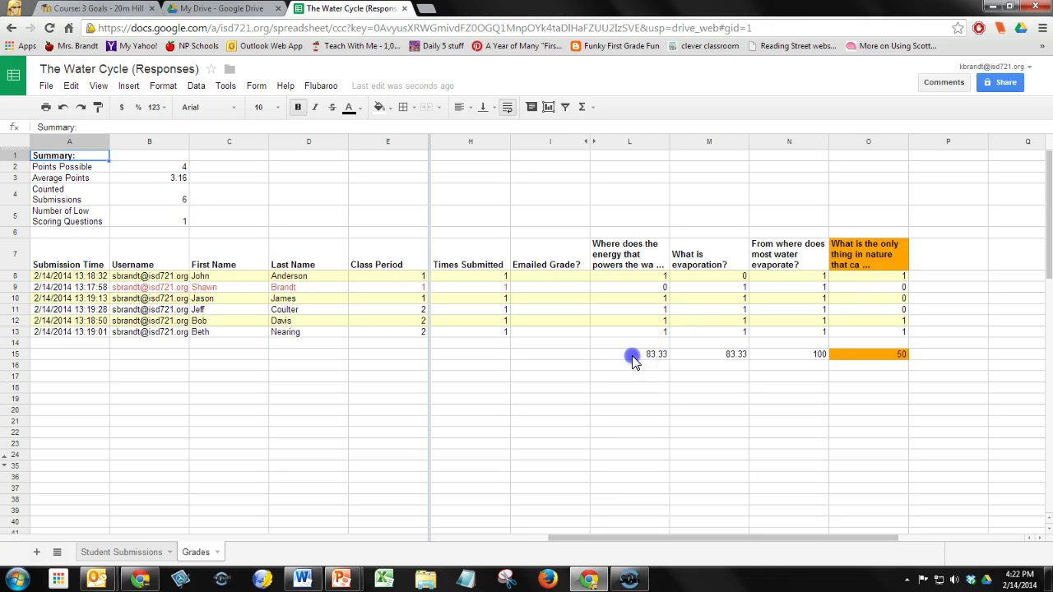
{"action": "left_click", "coordinate": [704, 356]}
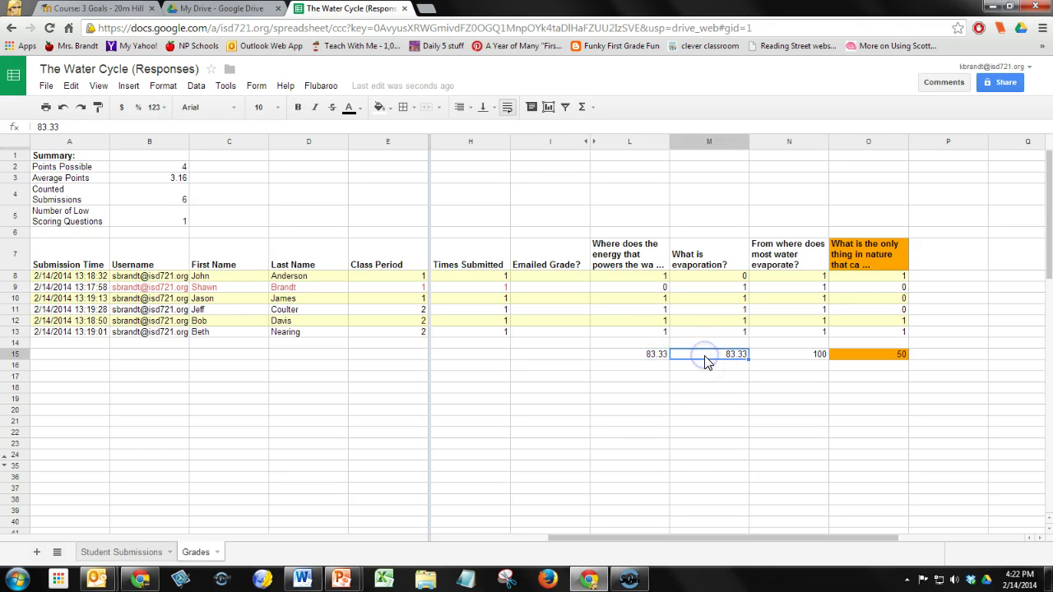
{"action": "left_click", "coordinate": [801, 356]}
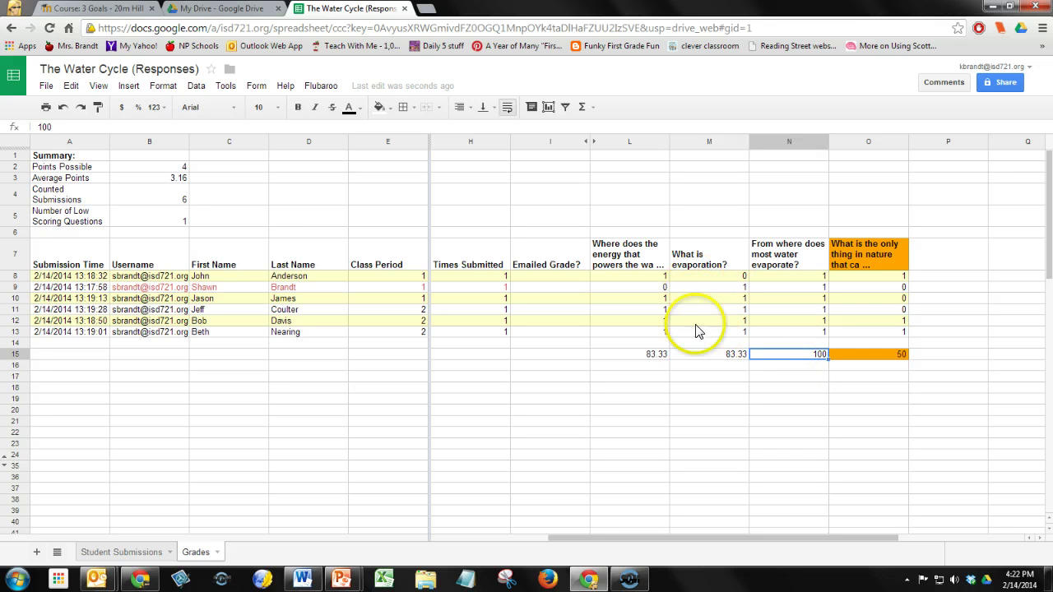
{"action": "left_click", "coordinate": [692, 360]}
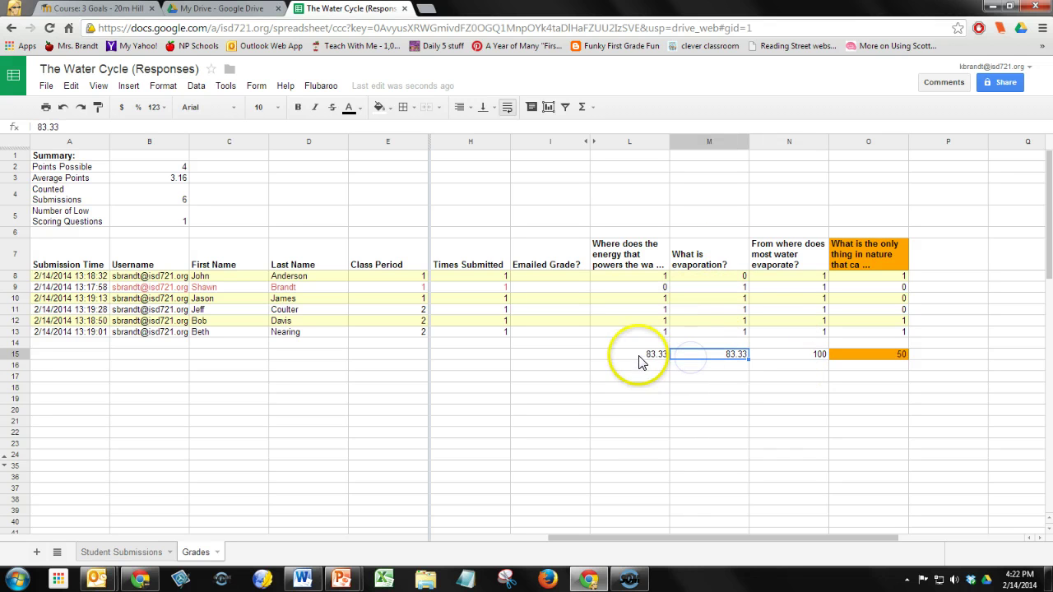
{"action": "left_click", "coordinate": [785, 355]}
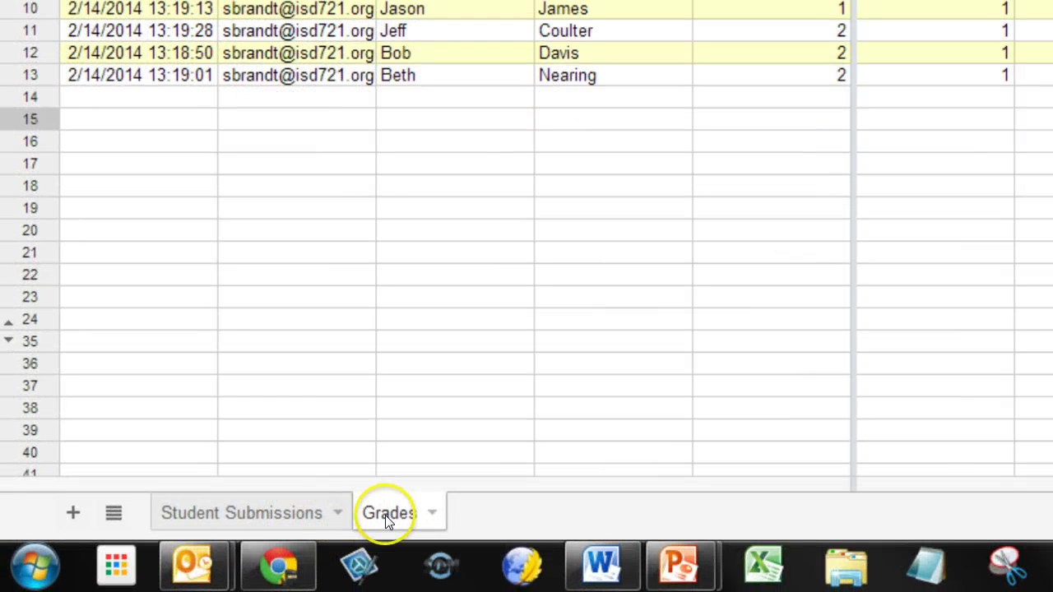
Compare the answers in the Student Submissions sheet with the scores in the Grades sheet
{"action": "left_click", "coordinate": [263, 522]}
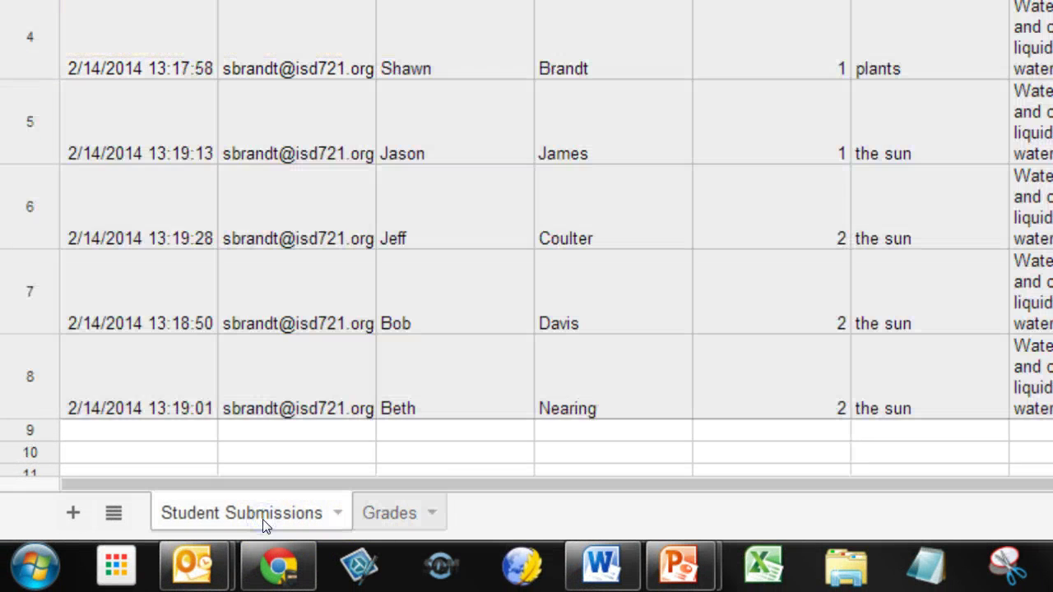
{"action": "left_click", "coordinate": [401, 519]}
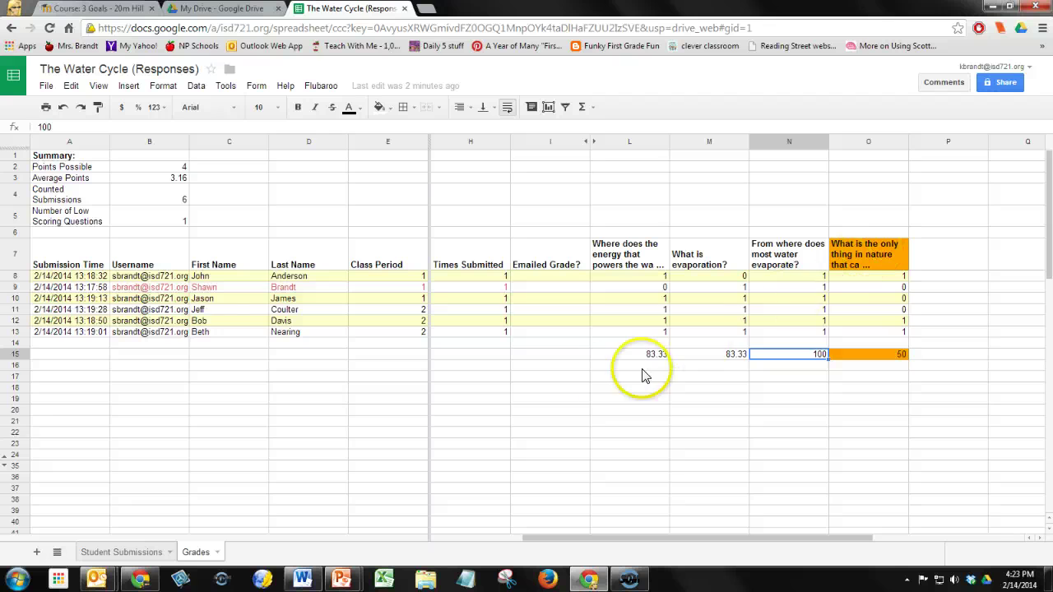
{"action": "left_click", "coordinate": [138, 551]}
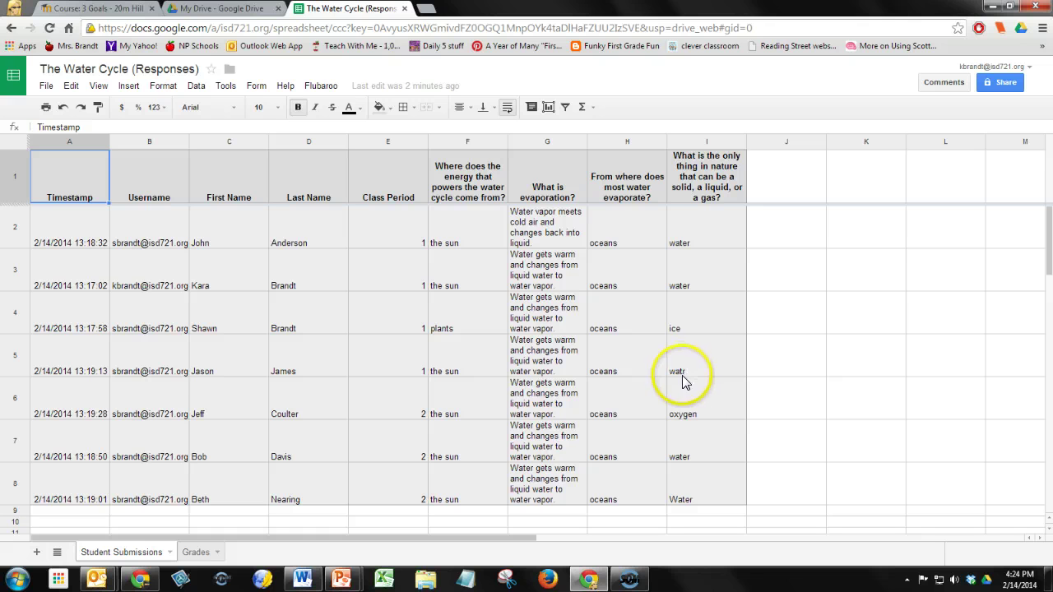
{"action": "left_click", "coordinate": [198, 555]}
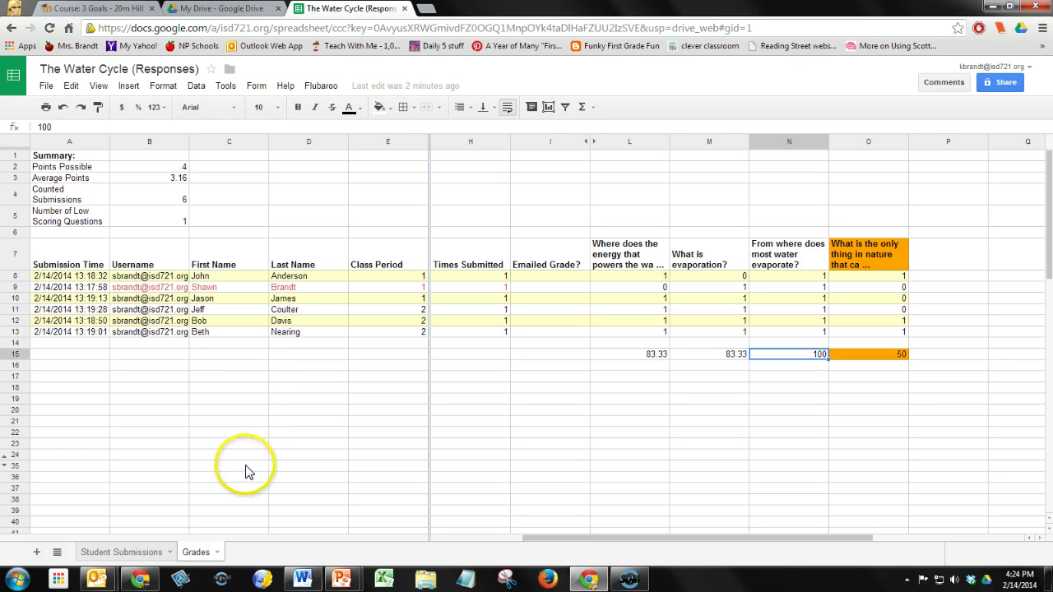
Set up emailing the grades to the students with Flubaroo and include the answer key
{"action": "left_click_drag", "start_coordinate": [603, 541], "coordinate": [486, 543]}
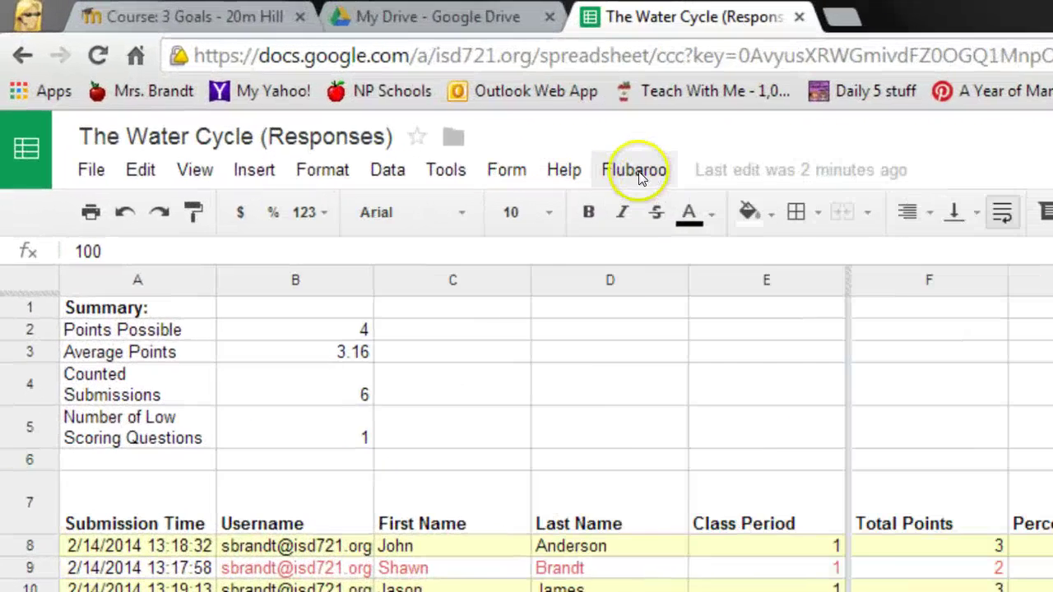
{"action": "left_click", "coordinate": [638, 173]}
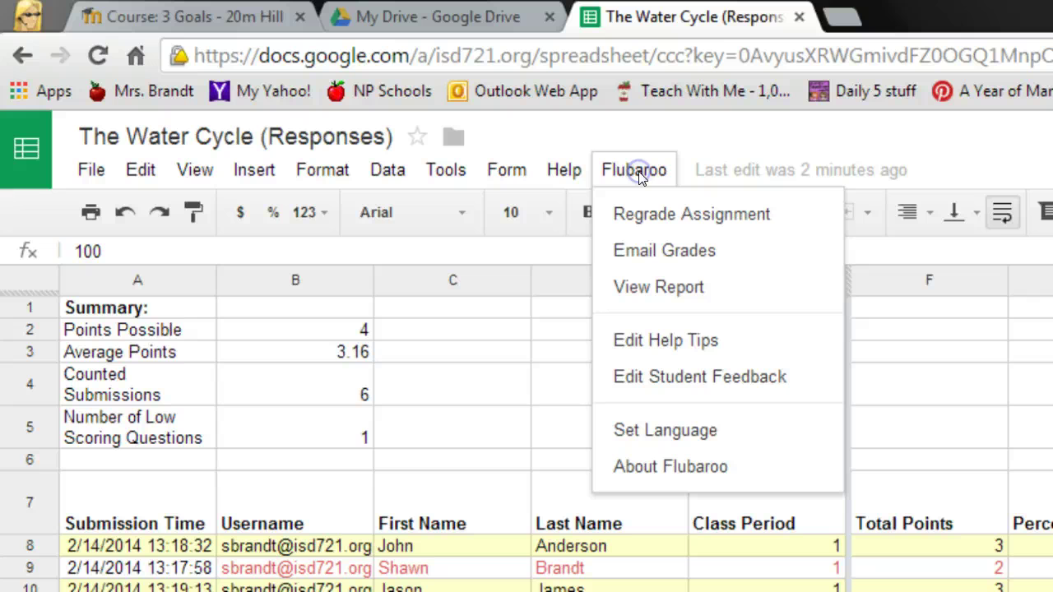
{"action": "left_click", "coordinate": [670, 252]}
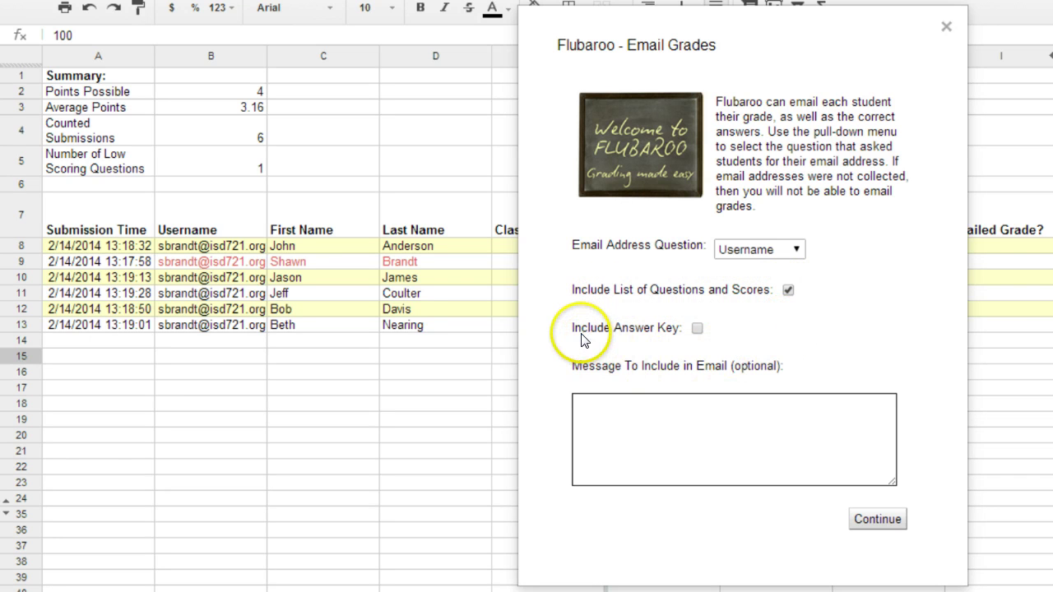
{"action": "left_click", "coordinate": [697, 329]}
Add the message "Thank you for taking the assessment. If you scored below 60%, please review the information and retake the quiz." and send the grade emails
{"action": "left_click", "coordinate": [703, 405]}
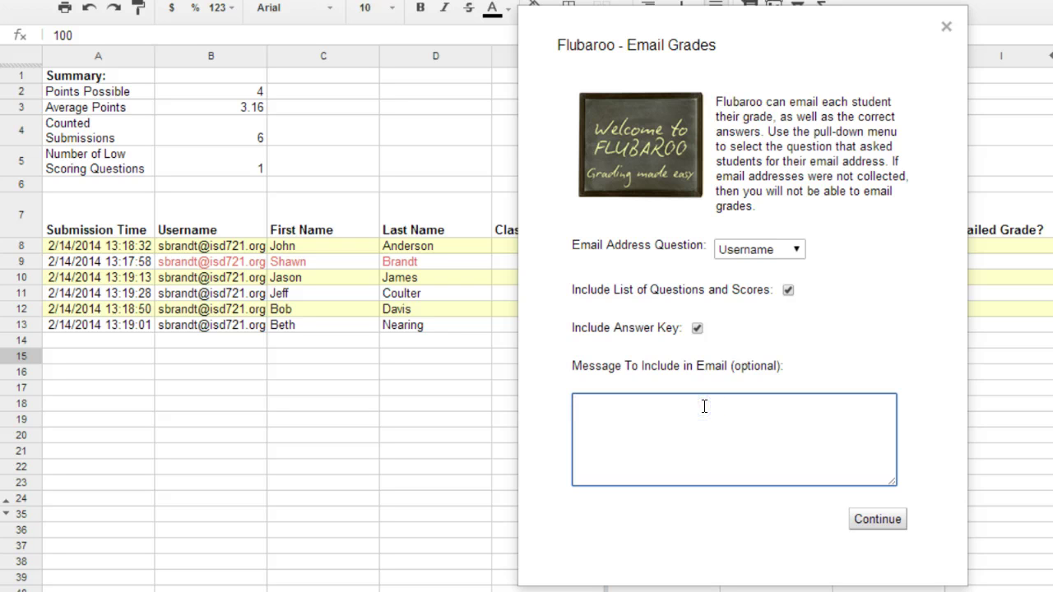
{"action": "type", "text": "Thank you for taking the assessment. If you scored below 60%, please review the information and retake the quiz."}
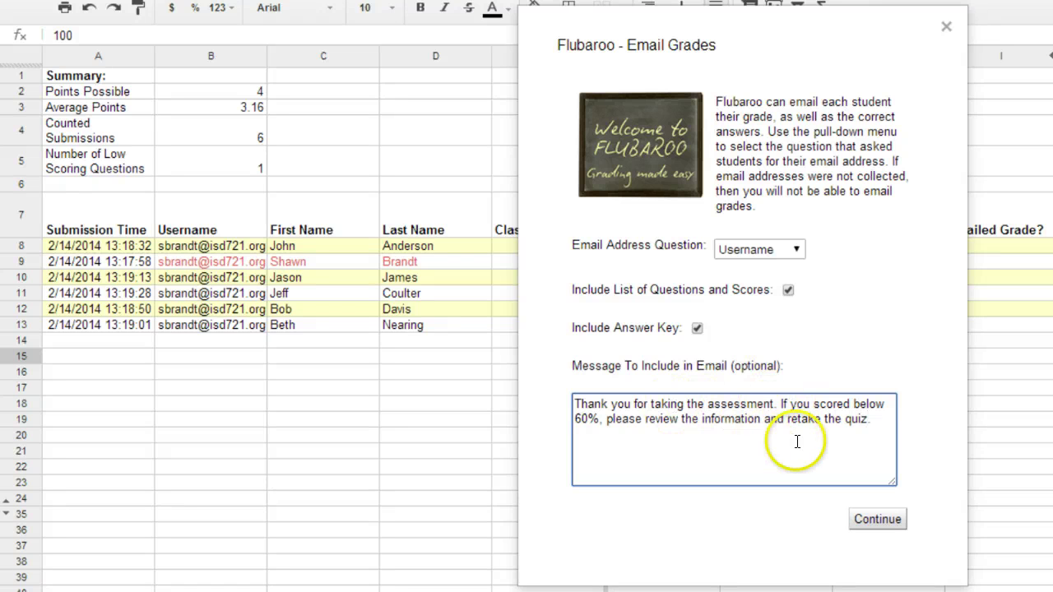
{"action": "left_click", "coordinate": [879, 519]}
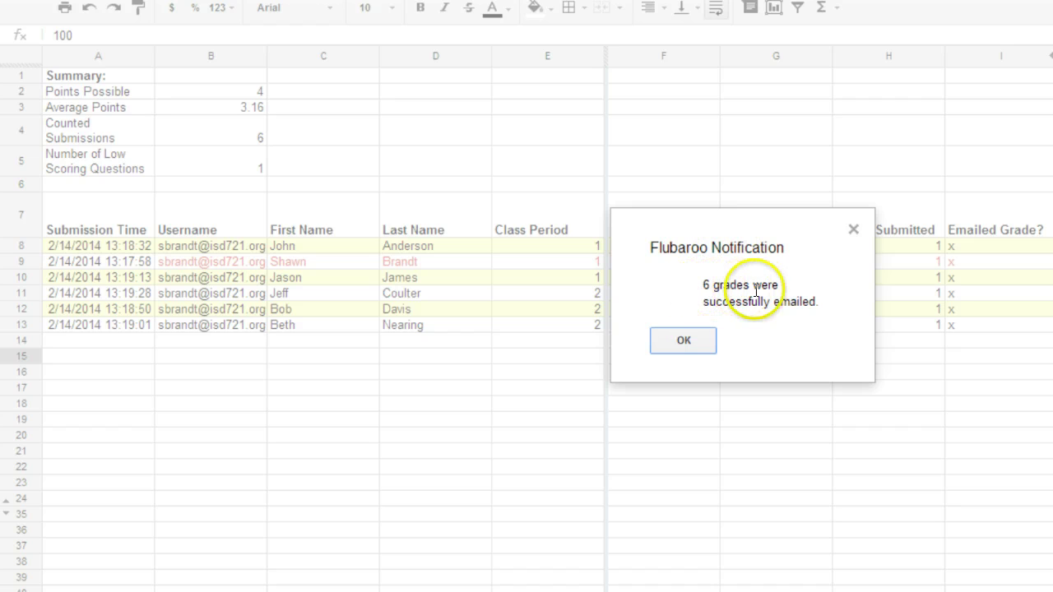
{"action": "left_click", "coordinate": [685, 342]}
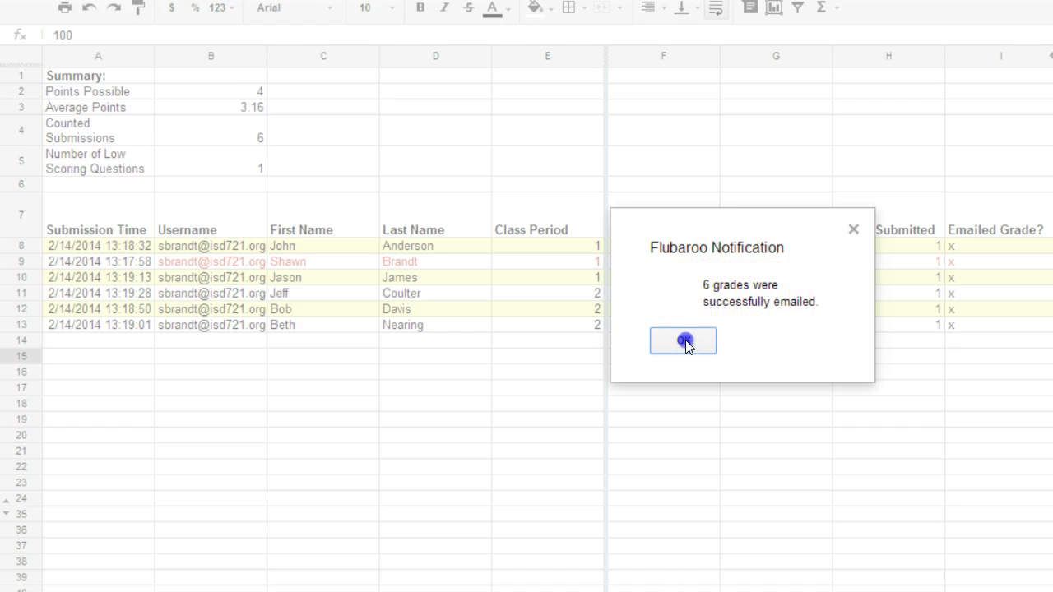